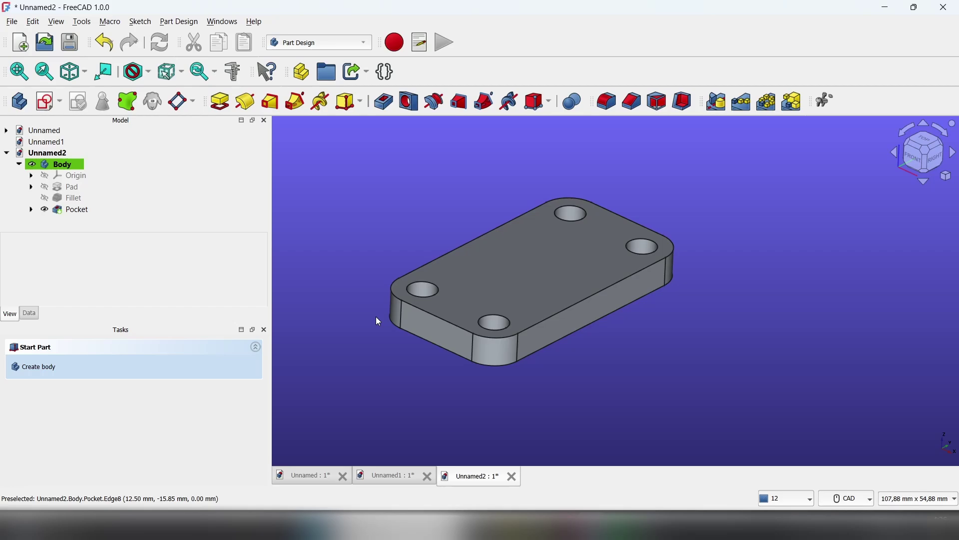
# Open the workbench selector to pick the Draft workbench.
pyautogui.click(341, 43)
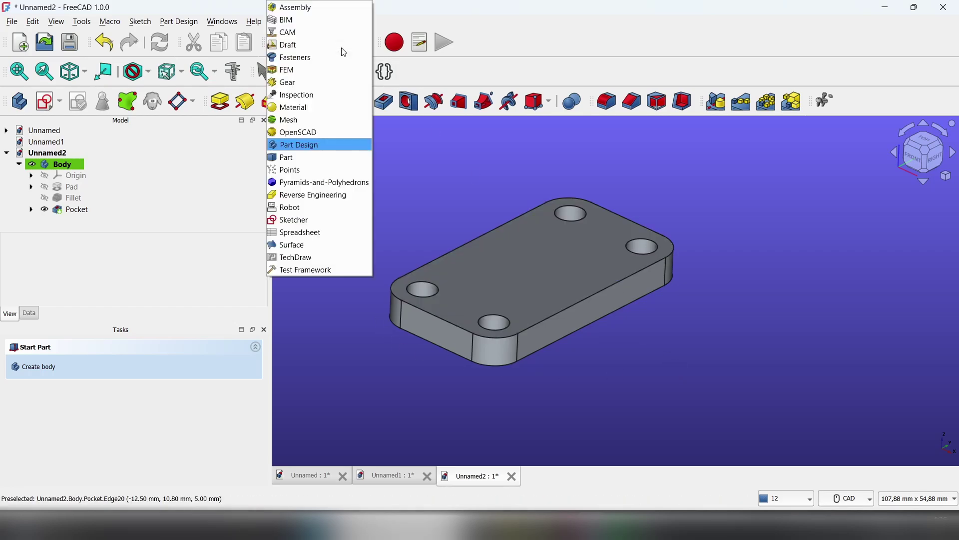
# Choose Draft from the workbench list and recentre the plate in the view.
pyautogui.click(300, 45)
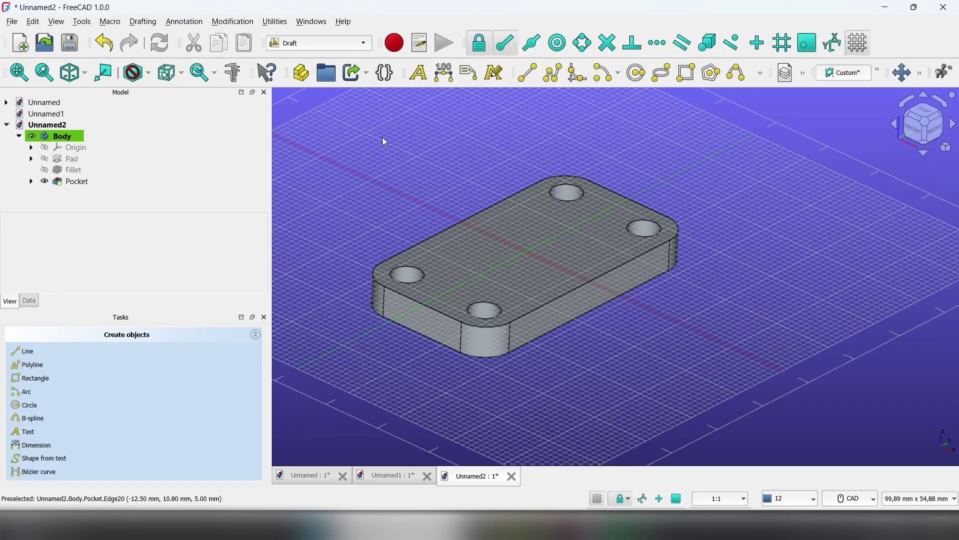
pyautogui.moveTo(560, 159); pyautogui.dragTo(608, 196, button='middle')
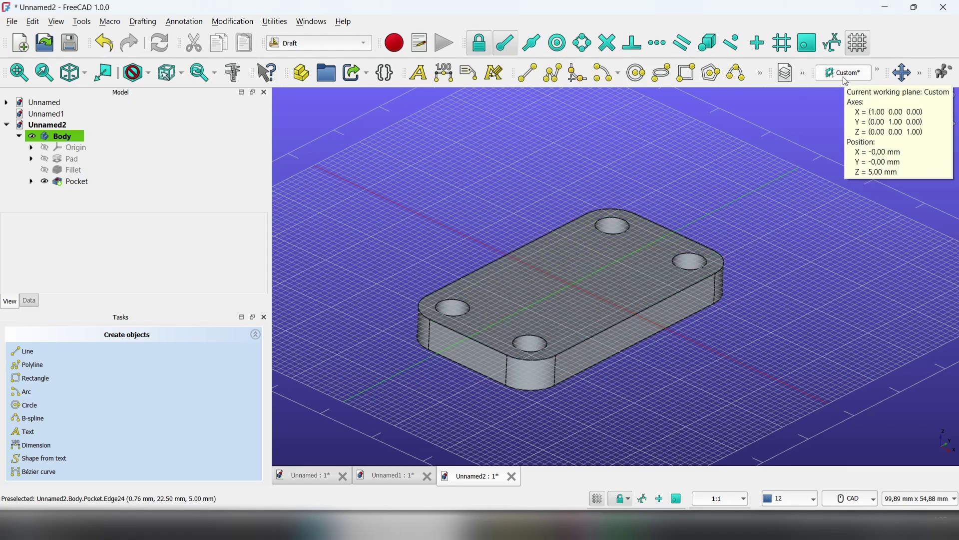
pyautogui.moveTo(845, 73)
pyautogui.moveTo(721, 147); pyautogui.dragTo(632, 152, button='middle')
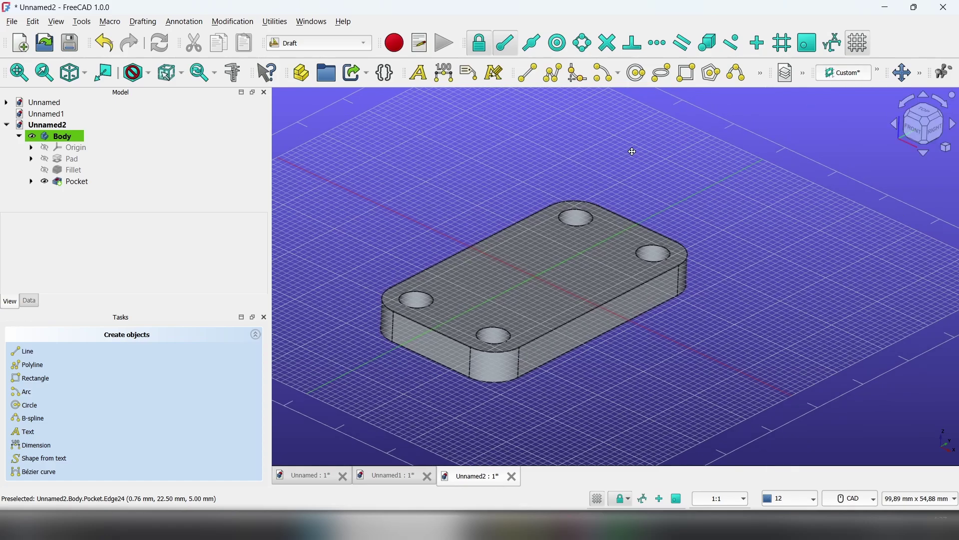
# Dimension the plate edge between its two corners at 45 mm, with the line beside the plate.
pyautogui.click(447, 79)
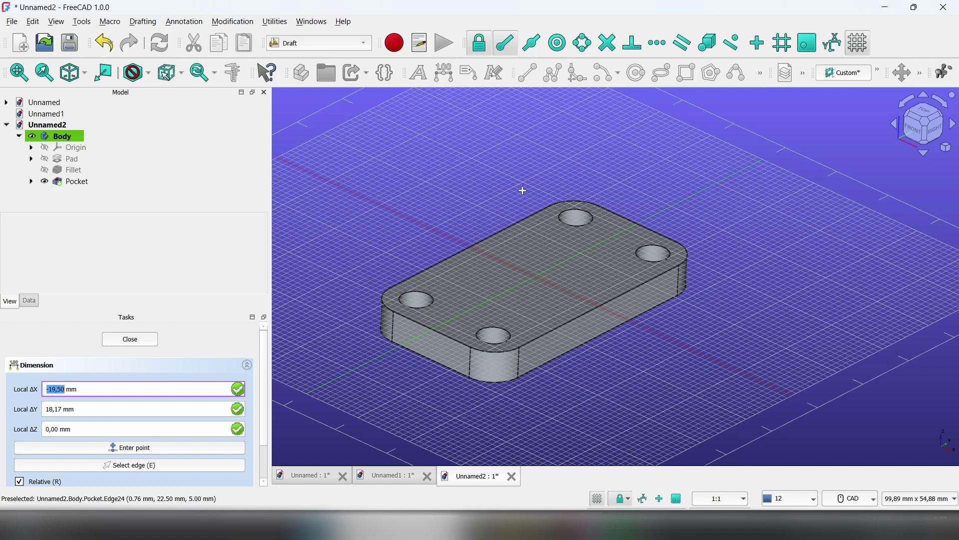
pyautogui.scroll(1, 570, 203)
pyautogui.click(594, 207)
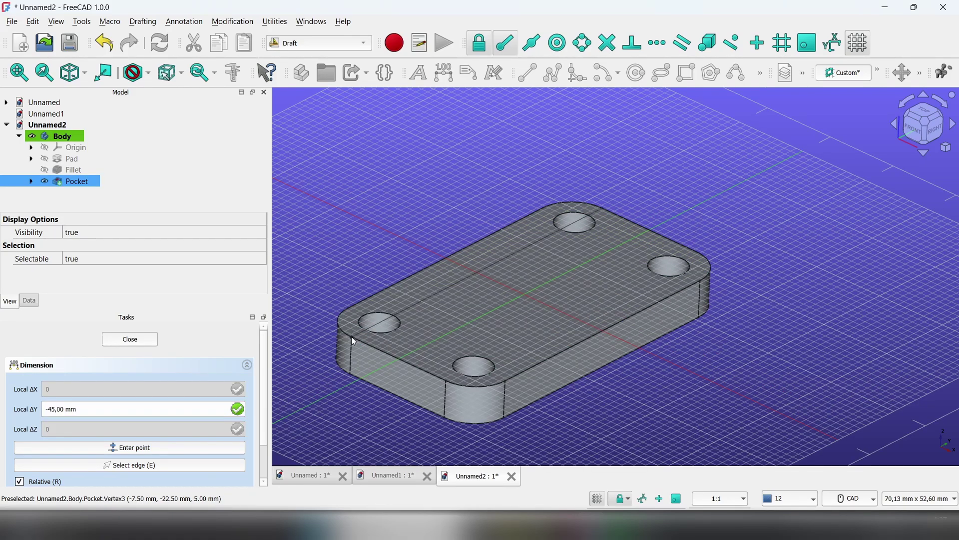
pyautogui.click(352, 336)
pyautogui.moveTo(390, 212); pyautogui.dragTo(543, 237, button='middle')
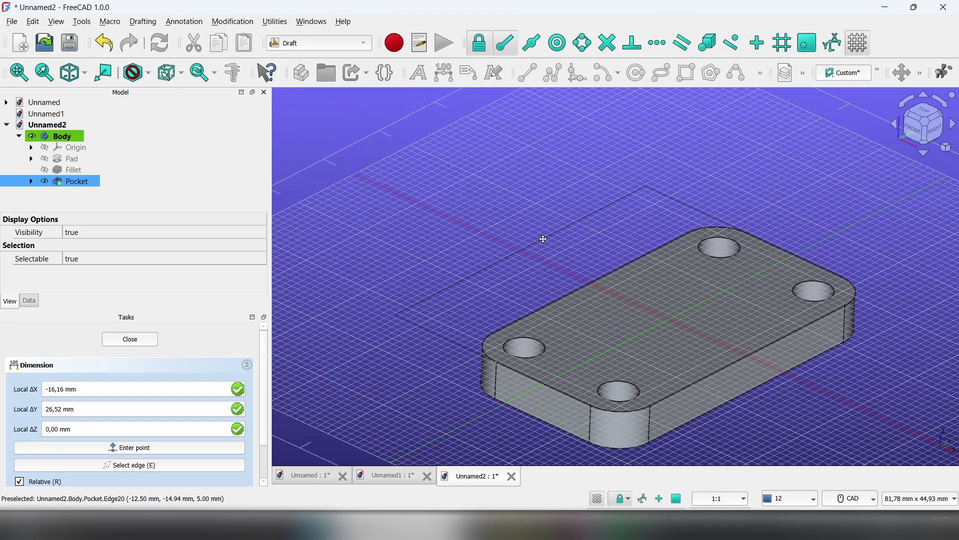
pyautogui.click(510, 221)
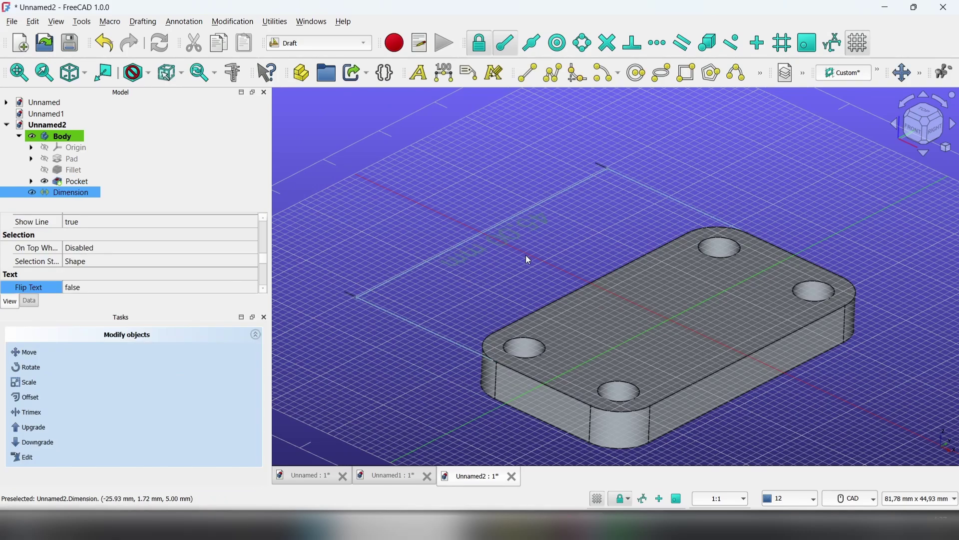
pyautogui.click(432, 176)
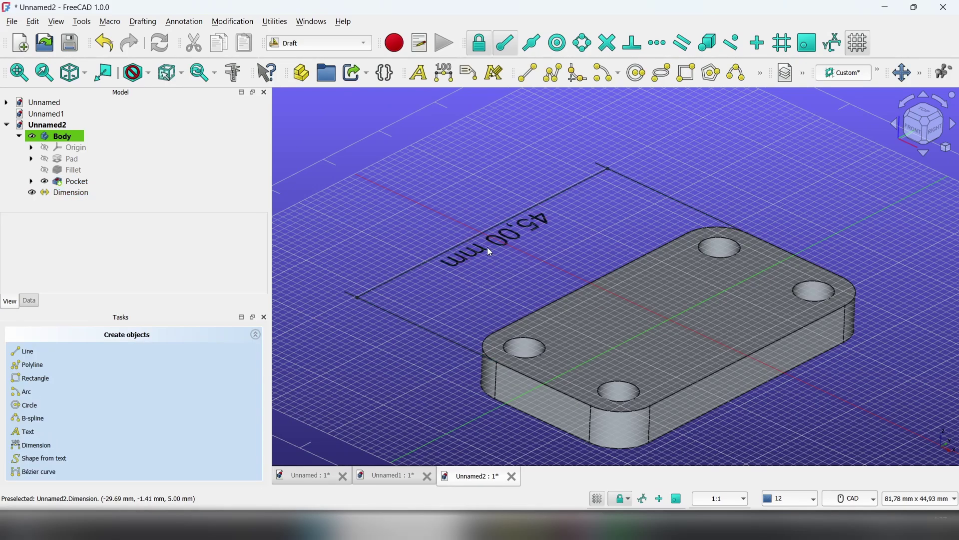
pyautogui.moveTo(533, 250); pyautogui.dragTo(506, 230, button='middle')
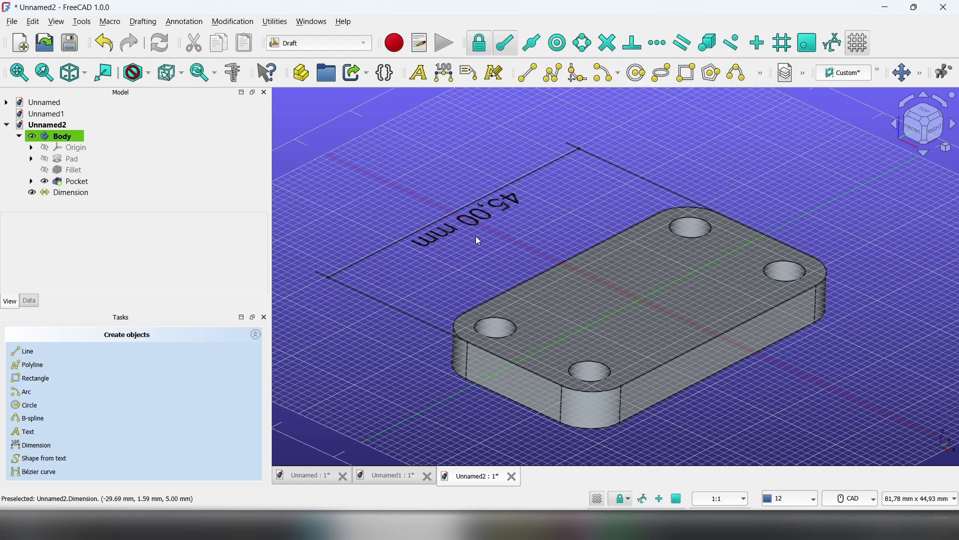
# Set Flip Text to true on the 45 mm Dimension so its label reads upright.
pyautogui.click(70, 193)
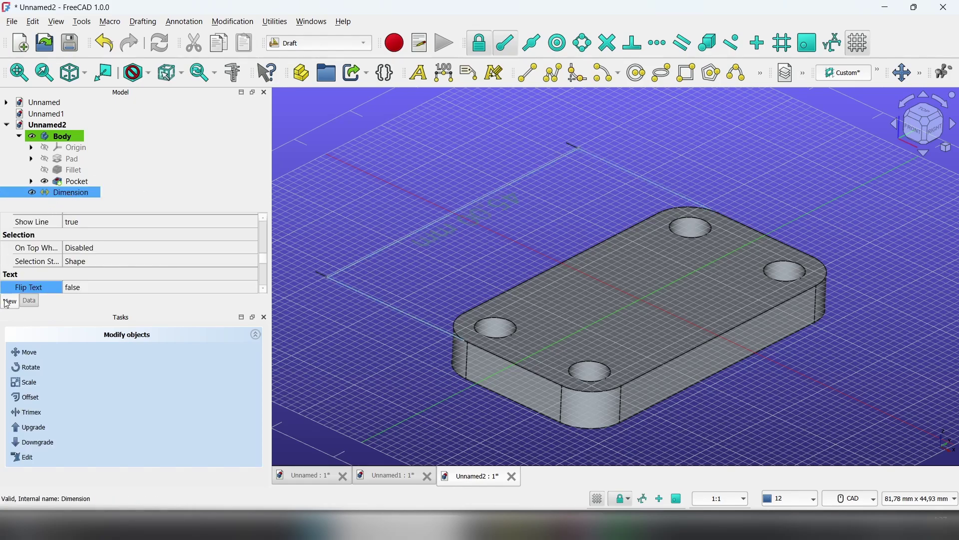
pyautogui.scroll(-1, 26, 283)
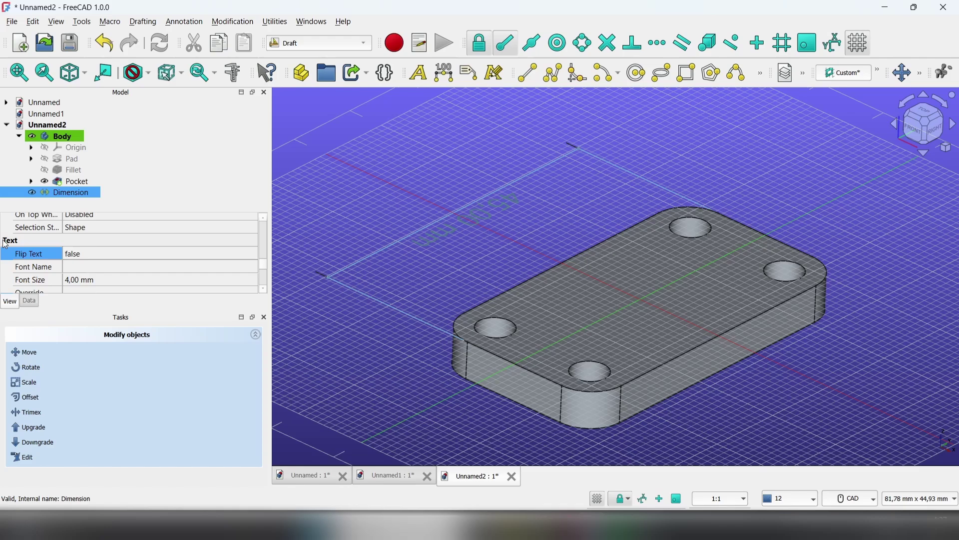
pyautogui.doubleClick(75, 257)
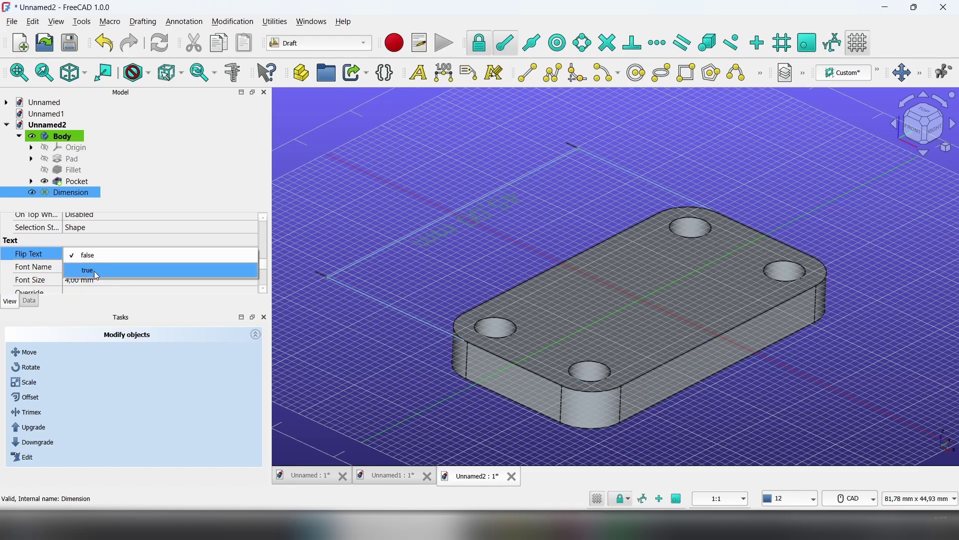
pyautogui.click(94, 271)
pyautogui.click(409, 165)
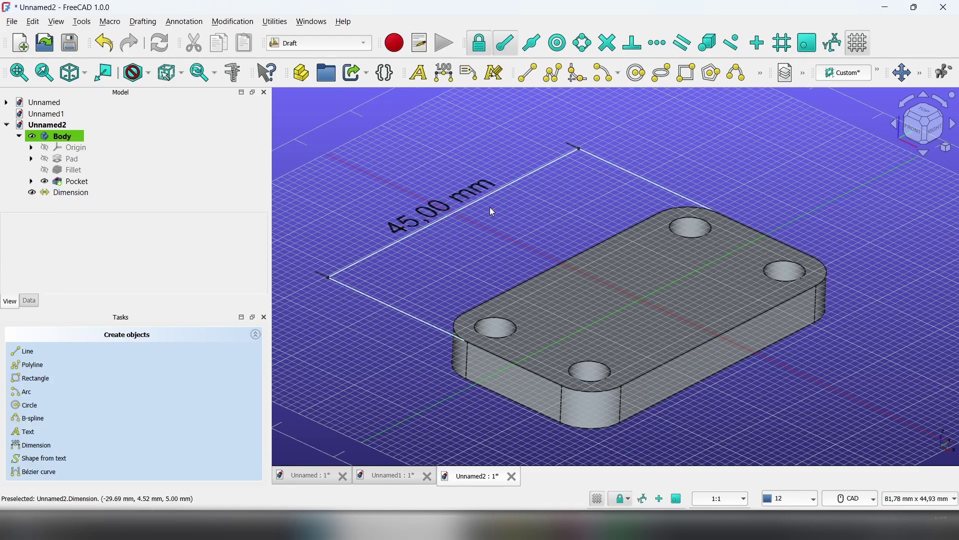
pyautogui.moveTo(489, 208)
pyautogui.mouseDown(button='middle')
pyautogui.moveTo(548, 212)
pyautogui.moveTo(523, 201)
pyautogui.mouseUp(button='middle')
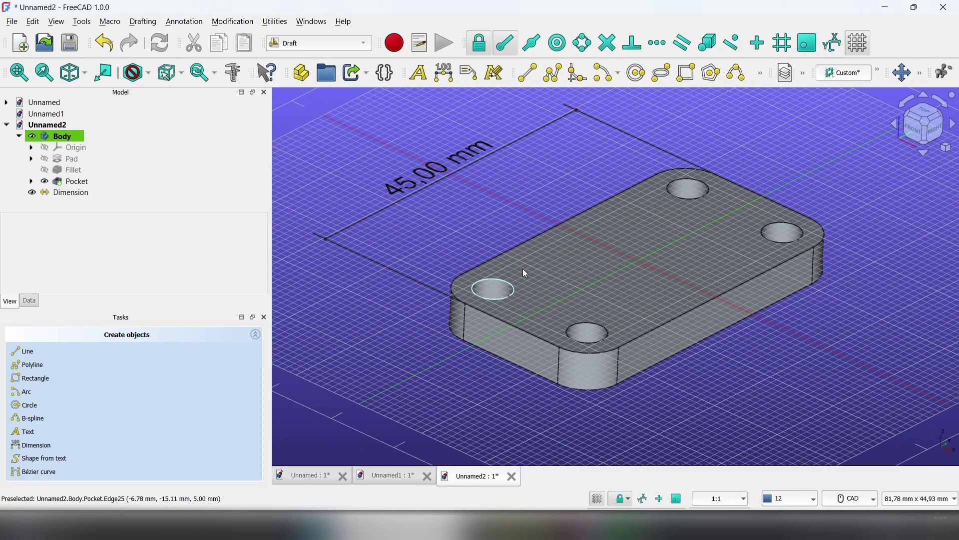
# Place a Ø 5.00 mm diameter label (Dimension001) on the front-left hole's circular edge.
pyautogui.click(443, 74)
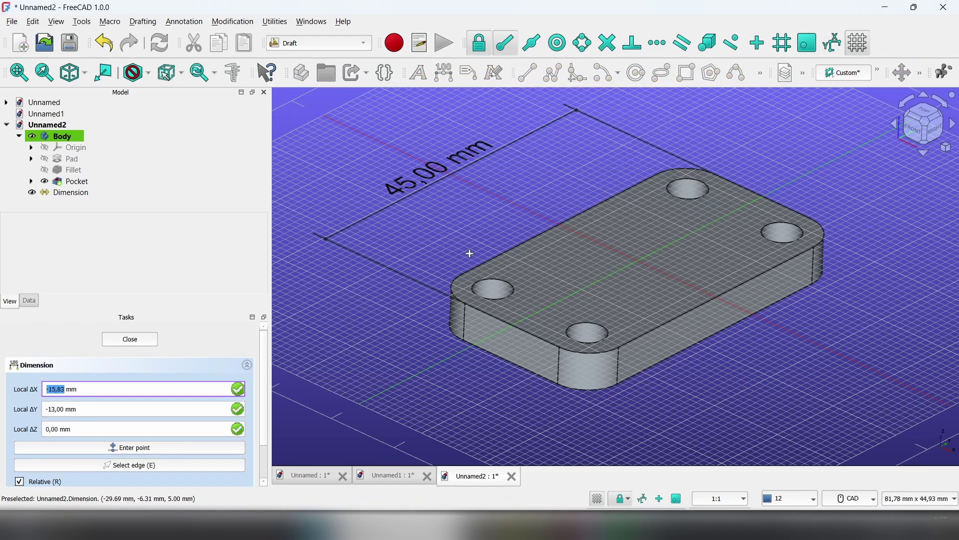
pyautogui.press('e')
pyautogui.click(509, 282)
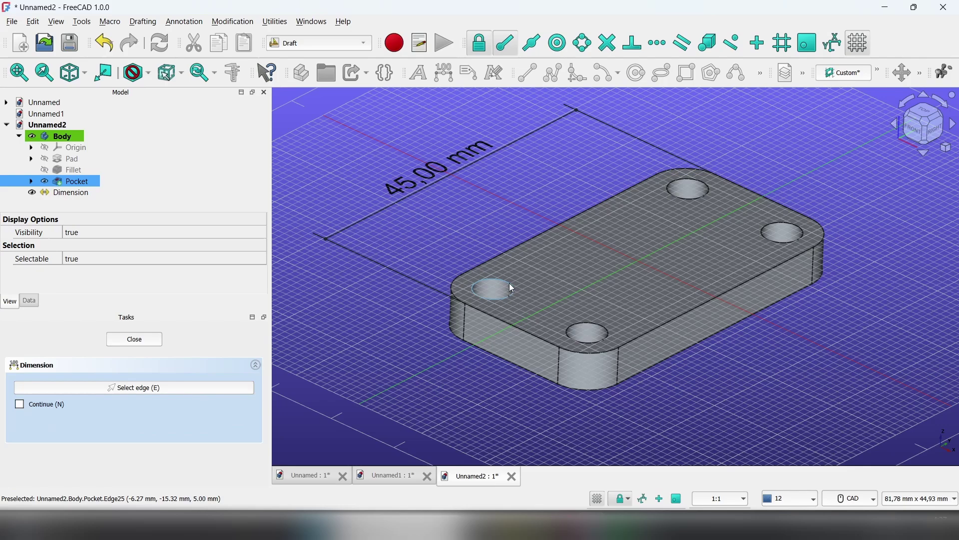
pyautogui.click(509, 282)
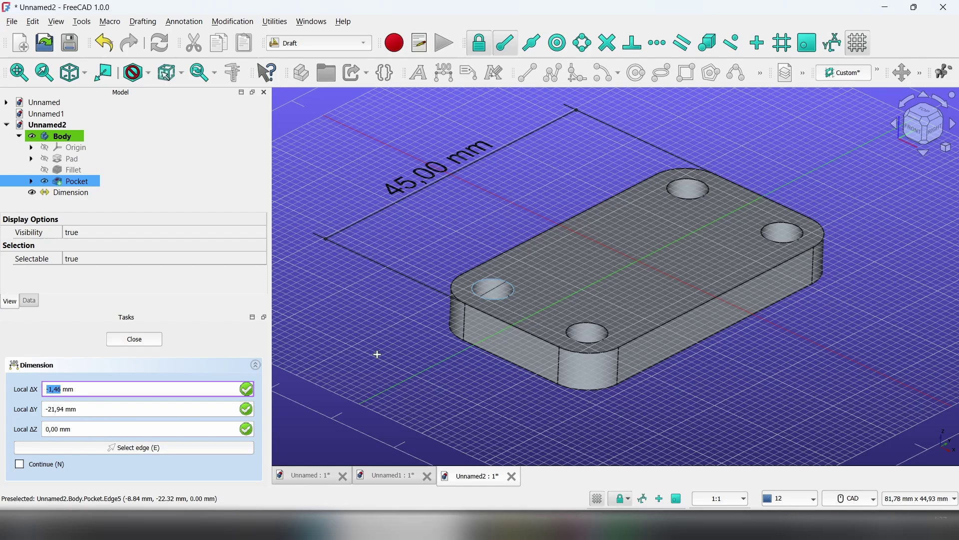
pyautogui.click(378, 354)
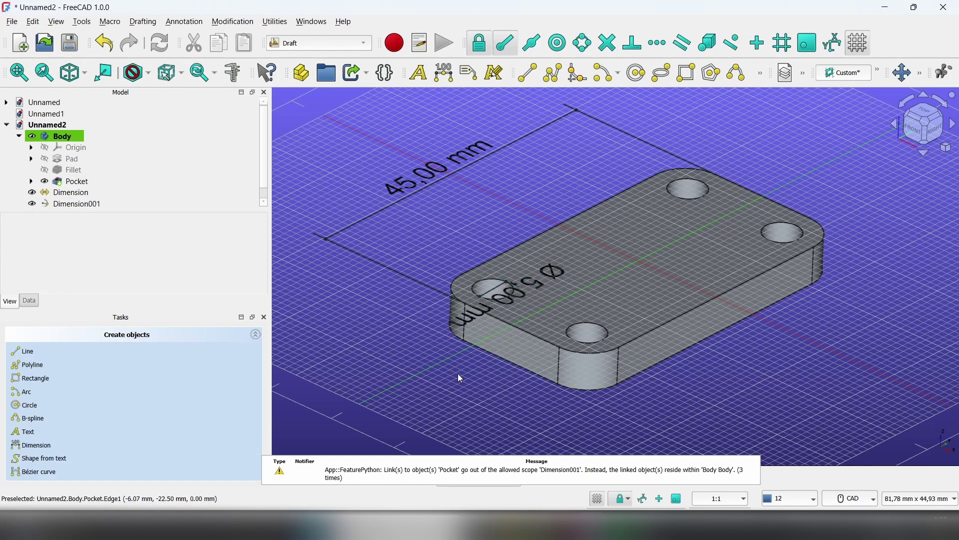
pyautogui.click(71, 203)
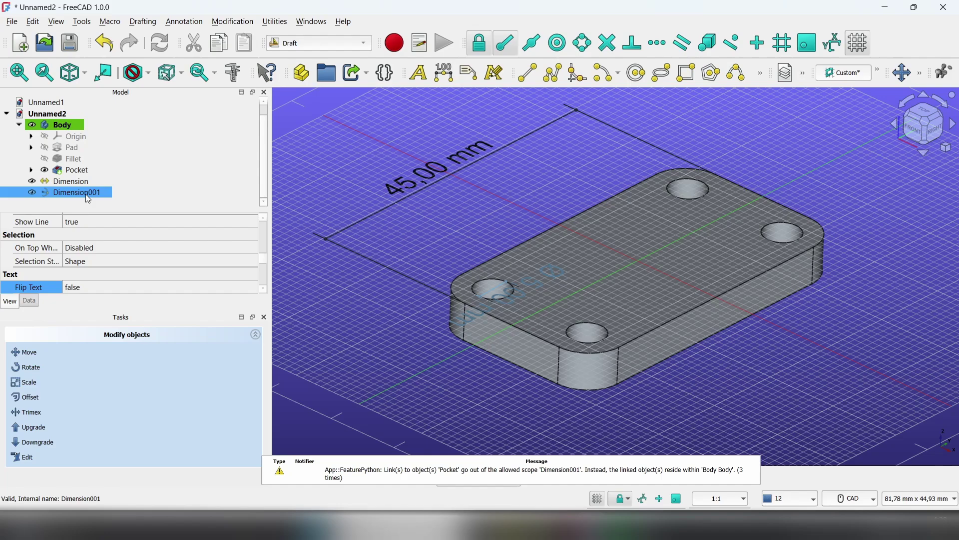
pyautogui.click(101, 287)
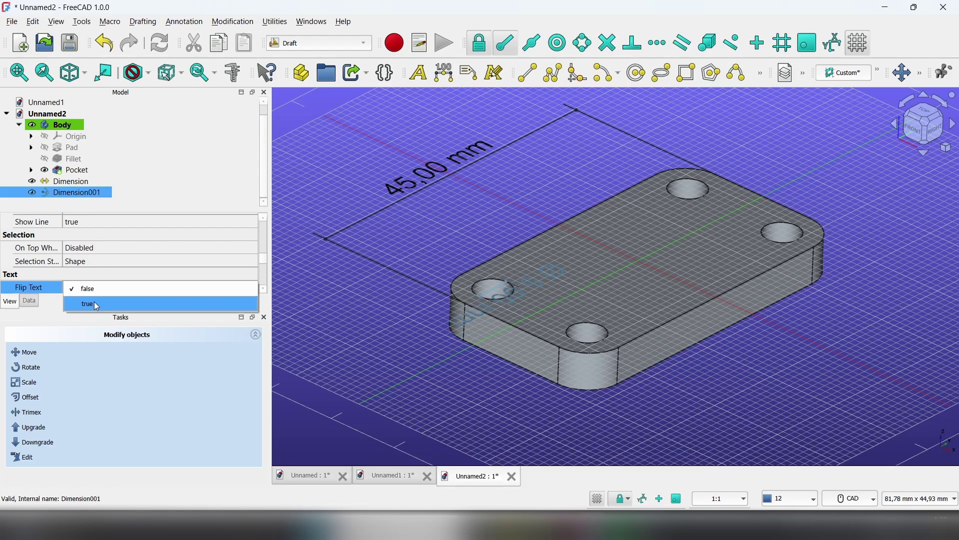
pyautogui.click(97, 301)
pyautogui.click(435, 372)
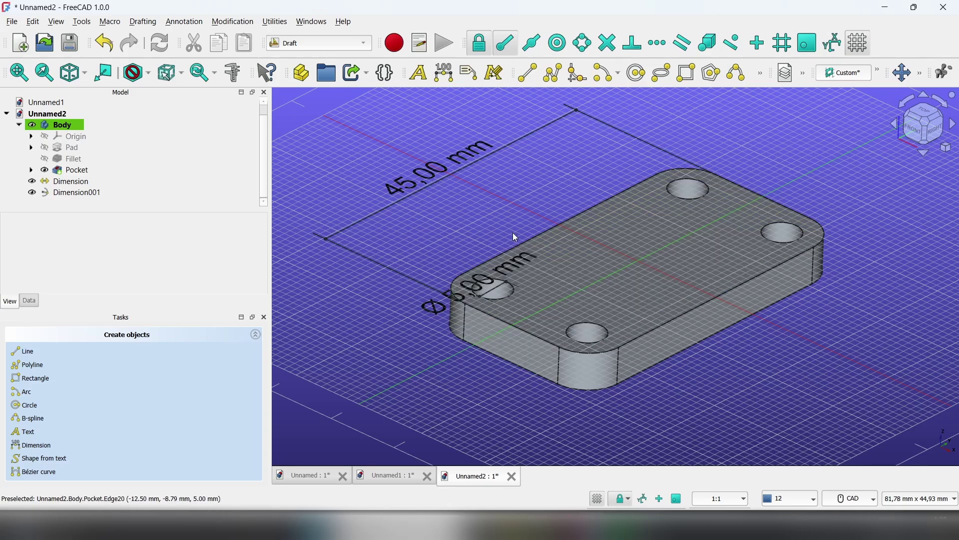
pyautogui.scroll(-1, 550, 194)
pyautogui.scroll(-1, 551, 194)
pyautogui.scroll(1, 679, 270)
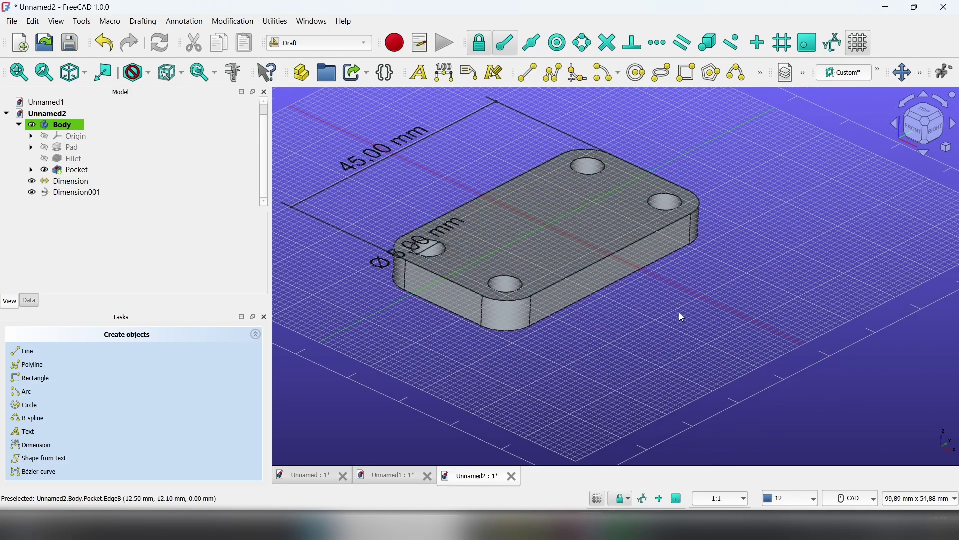
pyautogui.scroll(1, 713, 287)
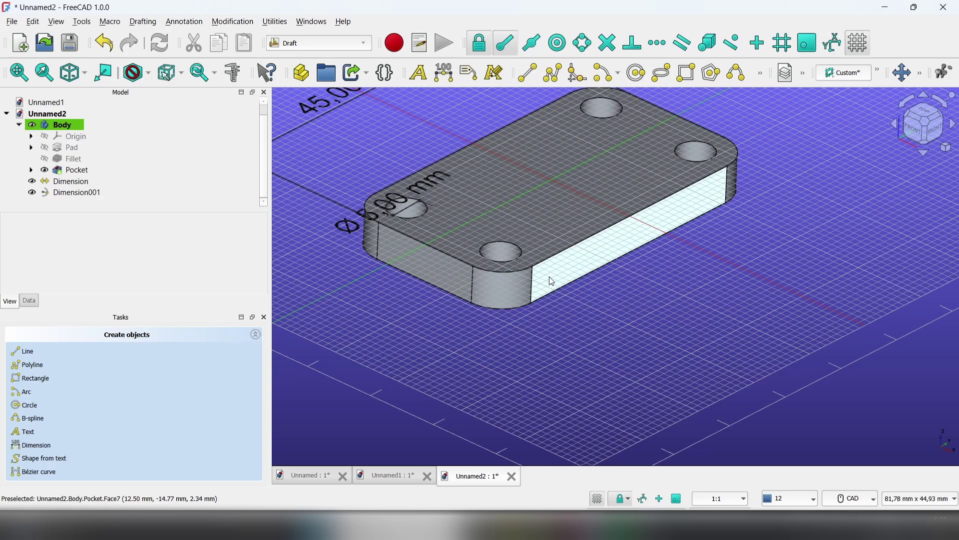
# Align the Draft working plane to the plate's long side face.
pyautogui.click(556, 279)
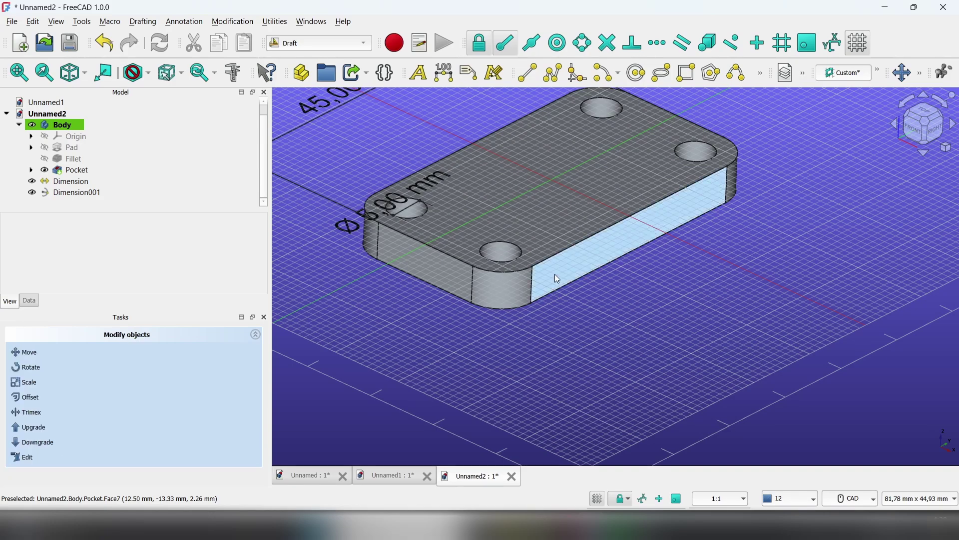
pyautogui.click(838, 75)
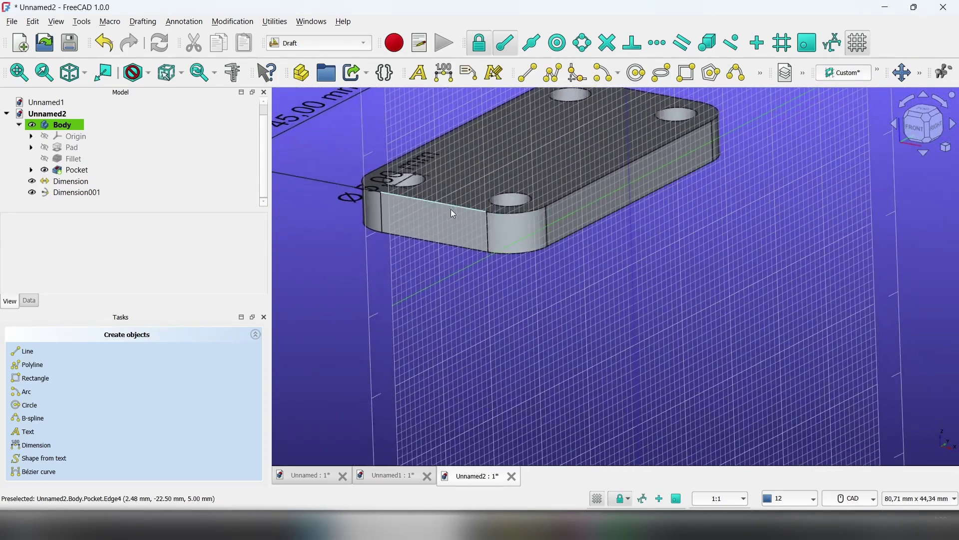
pyautogui.scroll(1, 543, 239)
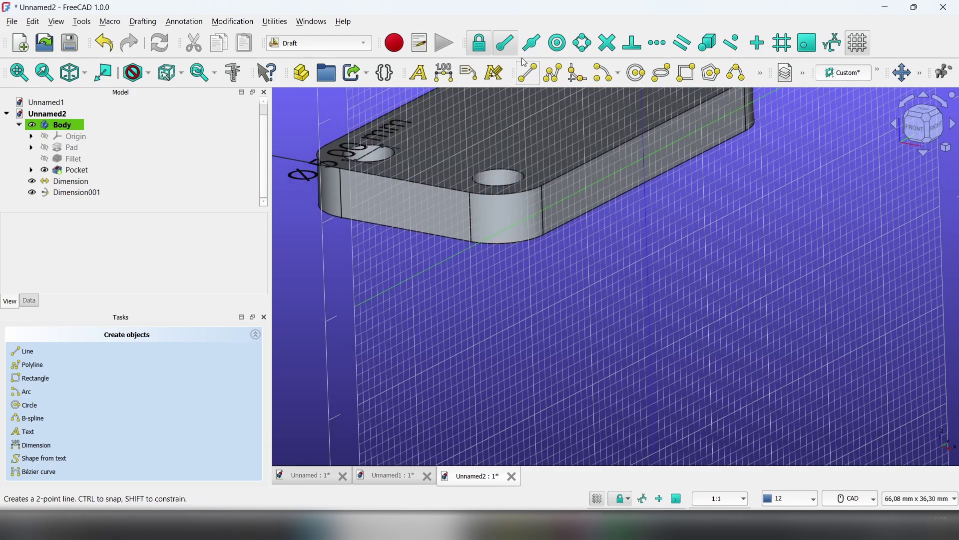
# Dimension the 5 mm thickness between the corner edge's top and bottom vertices.
pyautogui.click(444, 73)
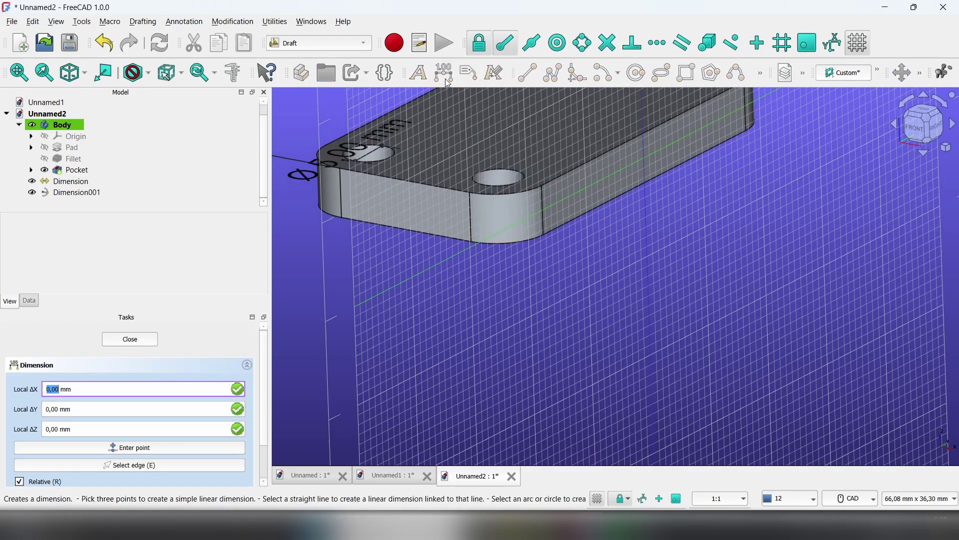
pyautogui.scroll(2, 543, 181)
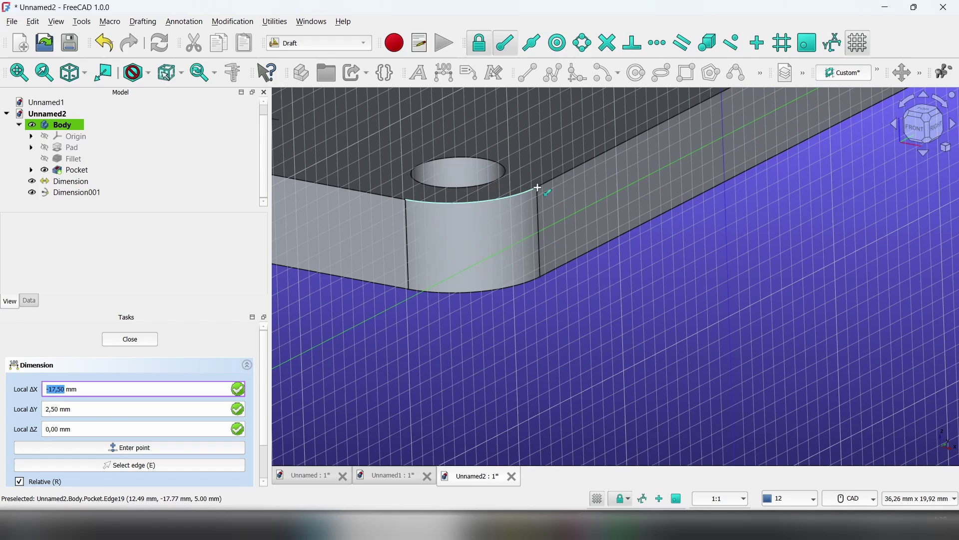
pyautogui.click(543, 181)
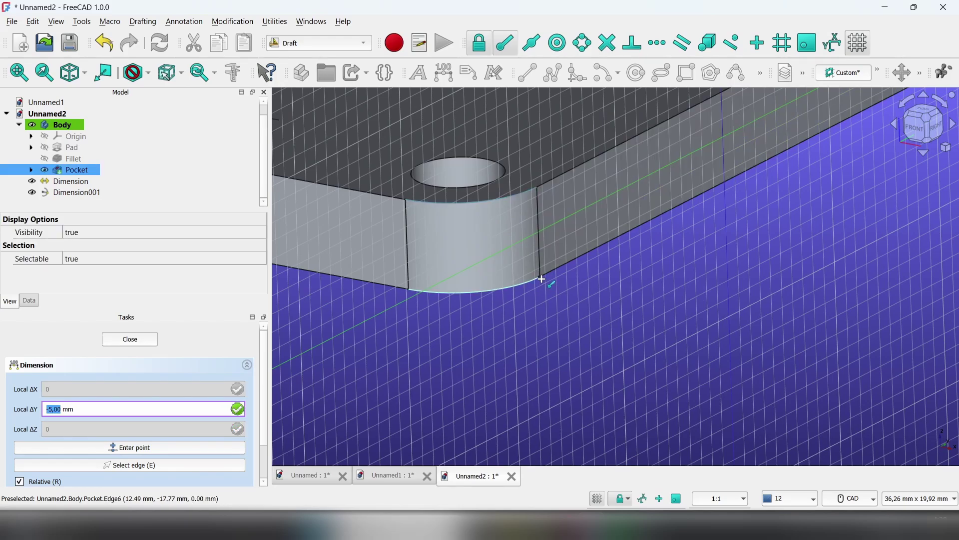
pyautogui.click(543, 280)
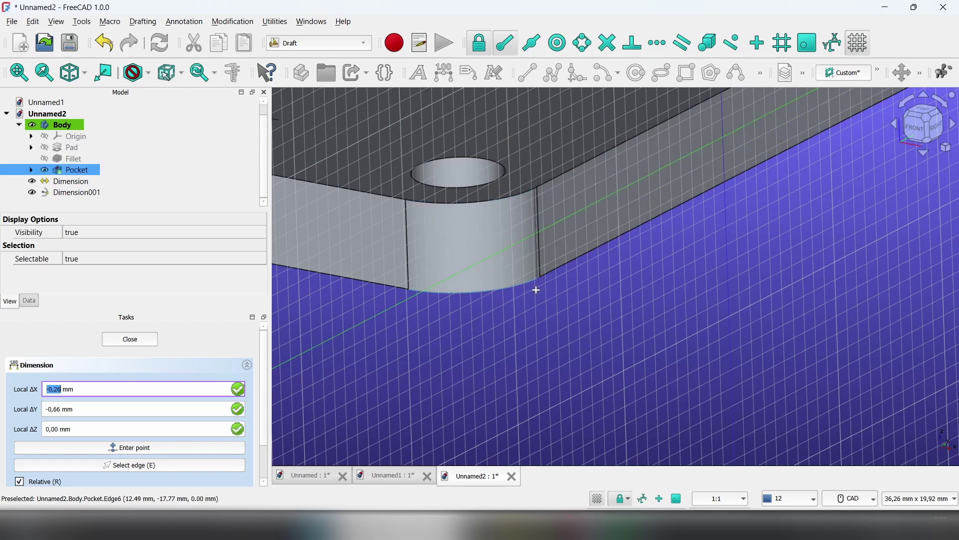
pyautogui.click(360, 352)
pyautogui.keyDown('shift'); pyautogui.moveTo(405, 355); pyautogui.dragTo(538, 333, button='middle'); pyautogui.keyUp('shift')
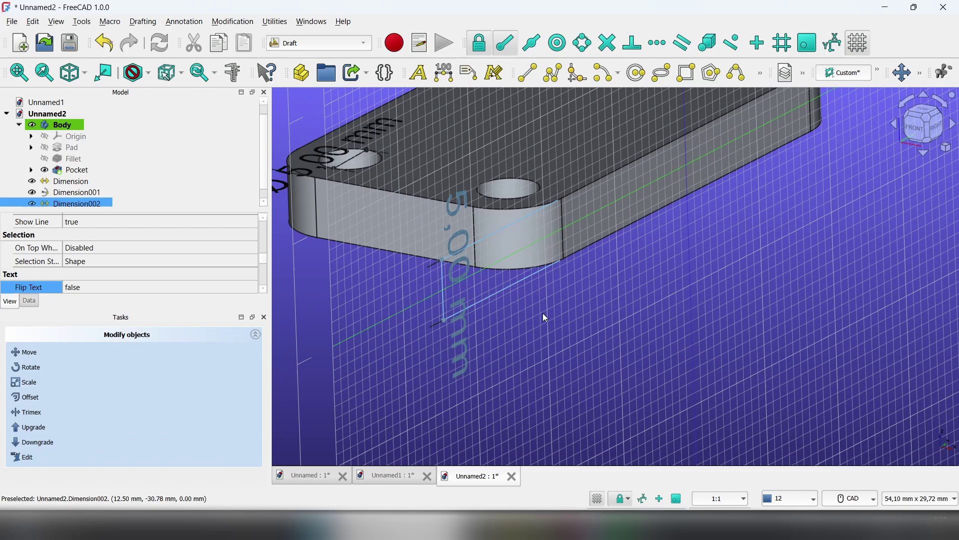
# Turn on Flip Text for Dimension002 so the 5 mm label reads upright.
pyautogui.click(75, 203)
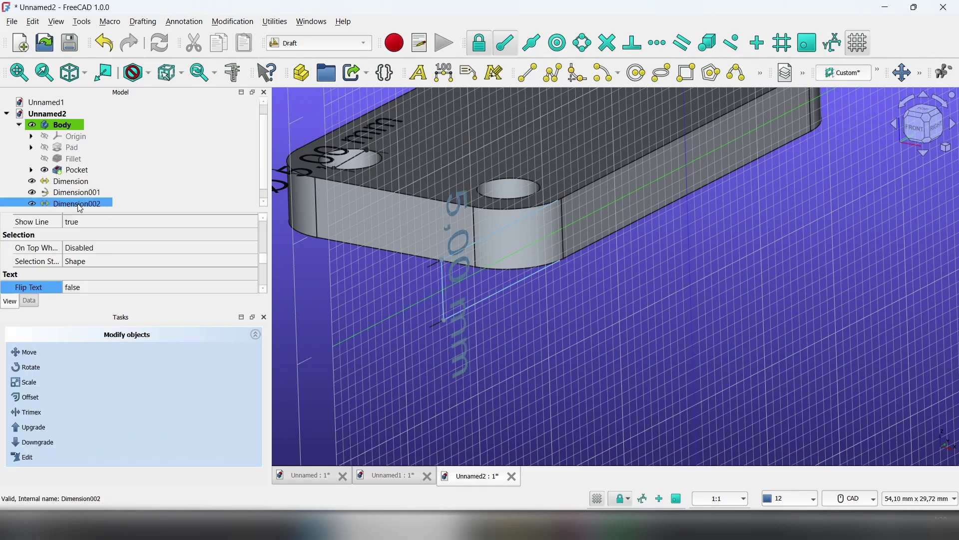
pyautogui.click(87, 220)
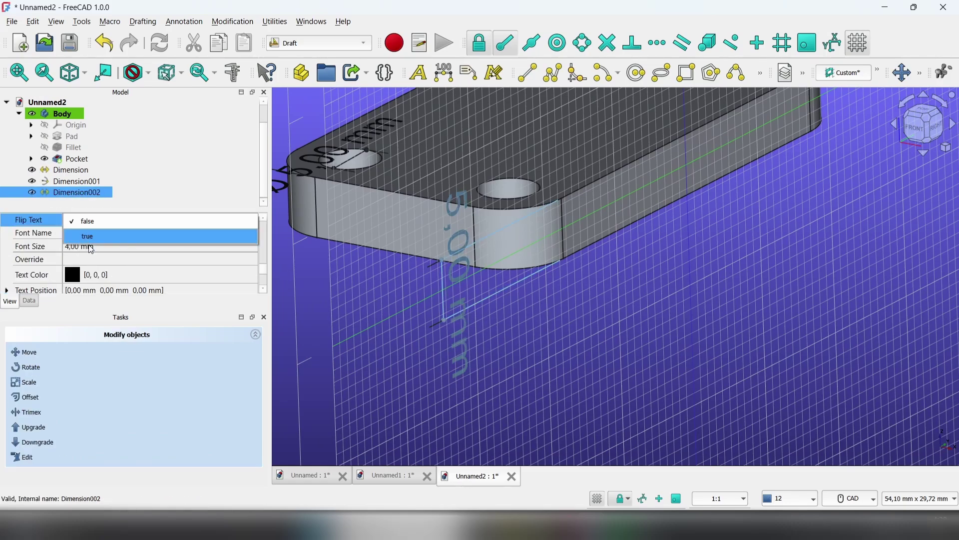
pyautogui.click(86, 234)
pyautogui.click(520, 364)
pyautogui.moveTo(520, 364)
pyautogui.keyDown('shift'); pyautogui.mouseDown(button='middle')
pyautogui.moveTo(588, 296)
pyautogui.moveTo(597, 267)
pyautogui.mouseUp(button='middle'); pyautogui.keyUp('shift')
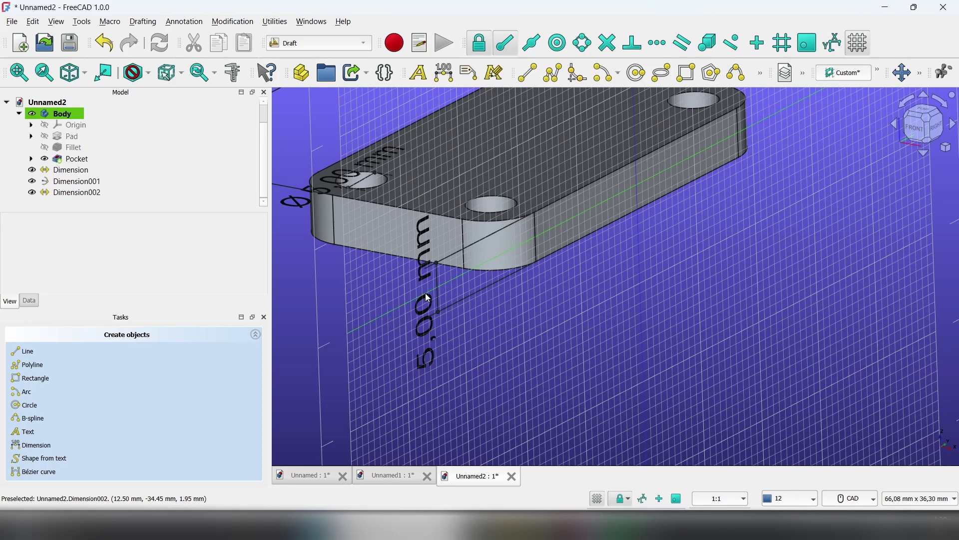
pyautogui.moveTo(426, 293); pyautogui.dragTo(460, 296, button='middle')
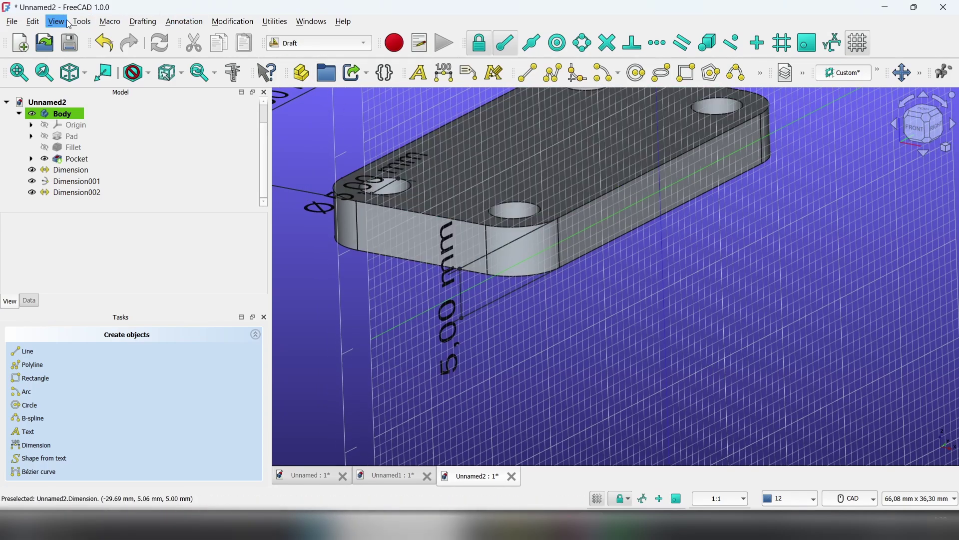
pyautogui.click(33, 21)
pyautogui.click(79, 313)
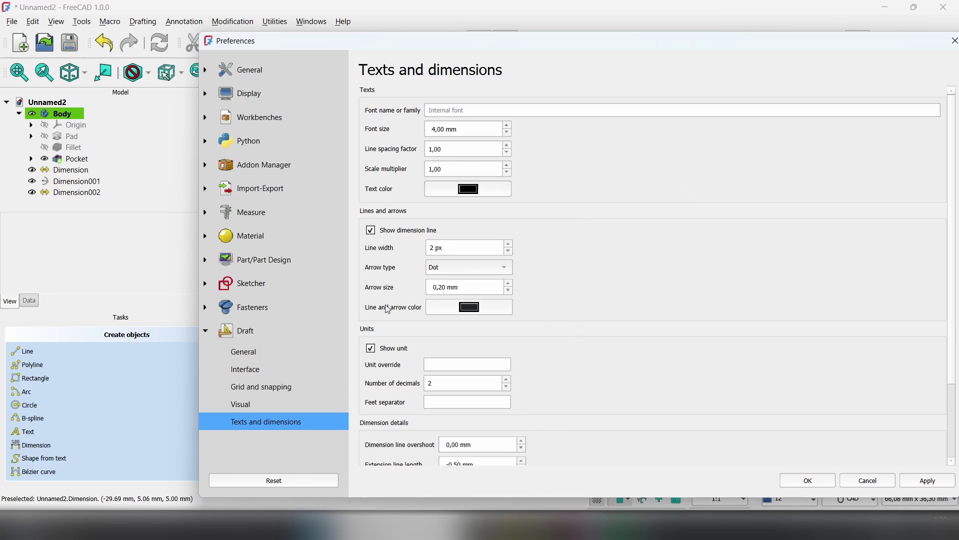
pyautogui.click(443, 266)
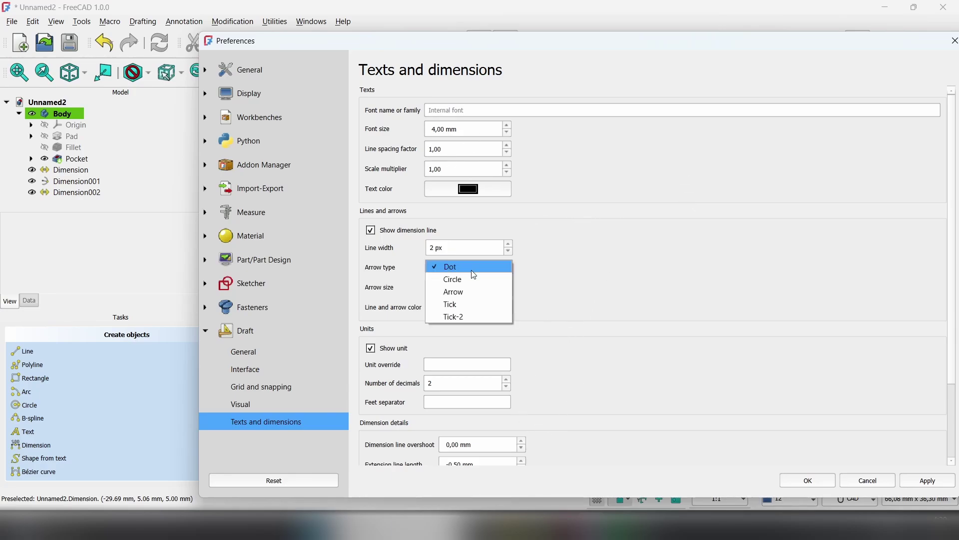
pyautogui.click(568, 278)
pyautogui.scroll(-3, 576, 373)
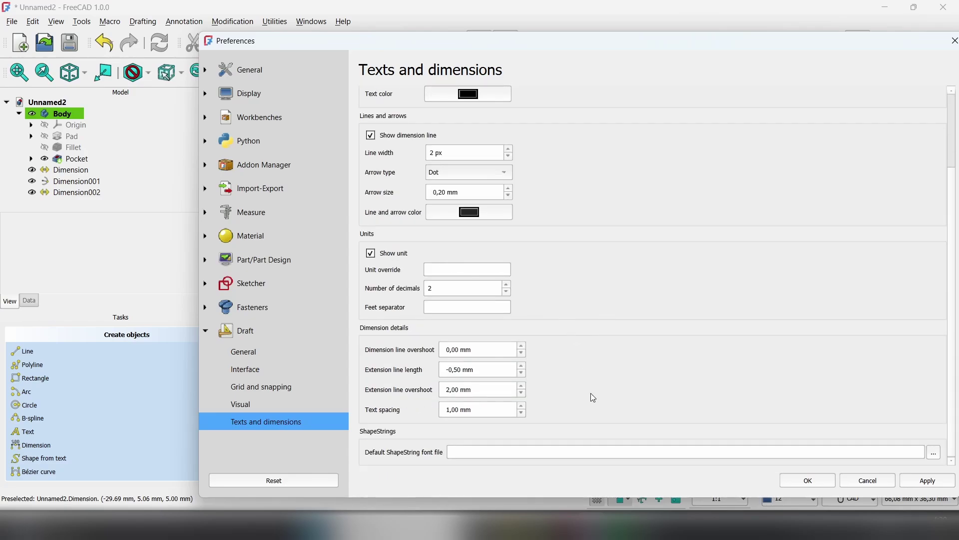
pyautogui.click(930, 486)
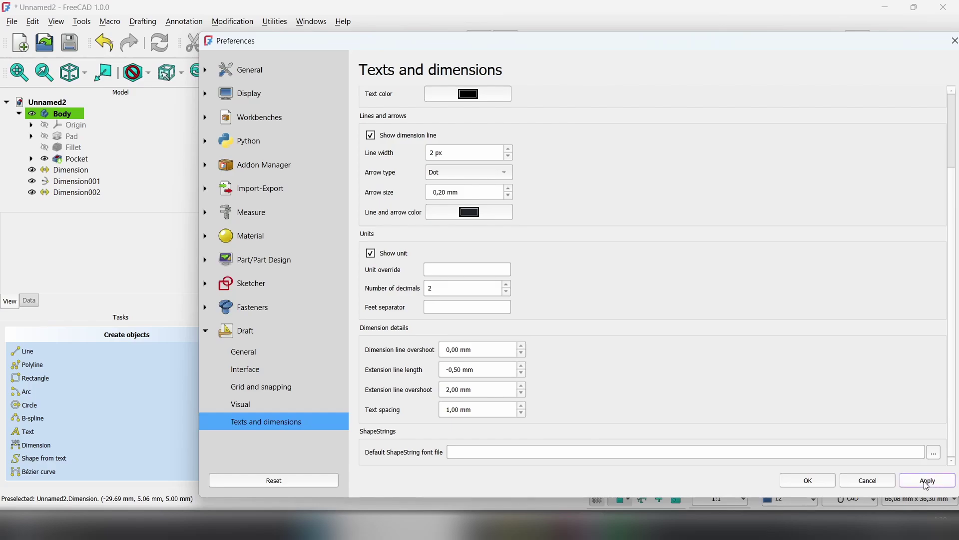
pyautogui.click(812, 482)
pyautogui.scroll(-2, 623, 273)
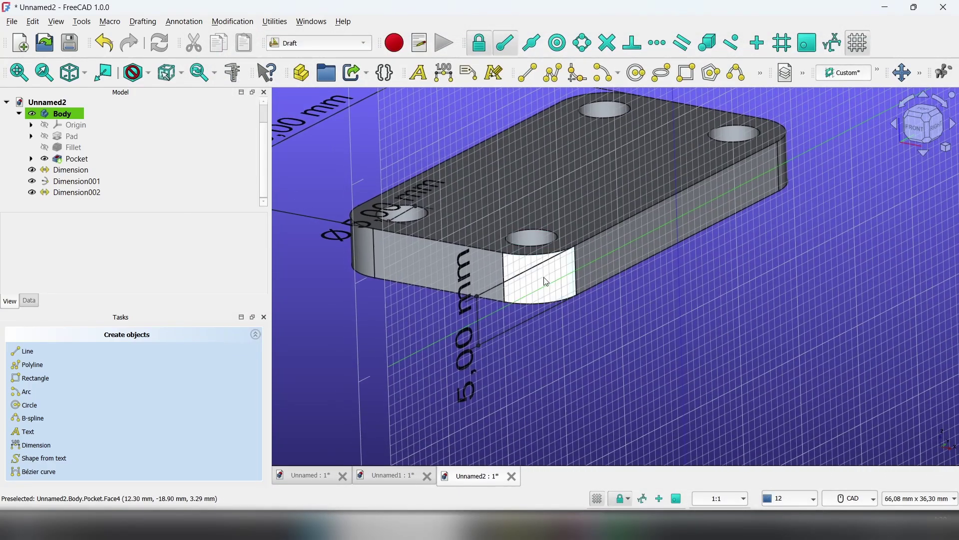
pyautogui.scroll(-1, 614, 310)
pyautogui.scroll(-1, 614, 310)
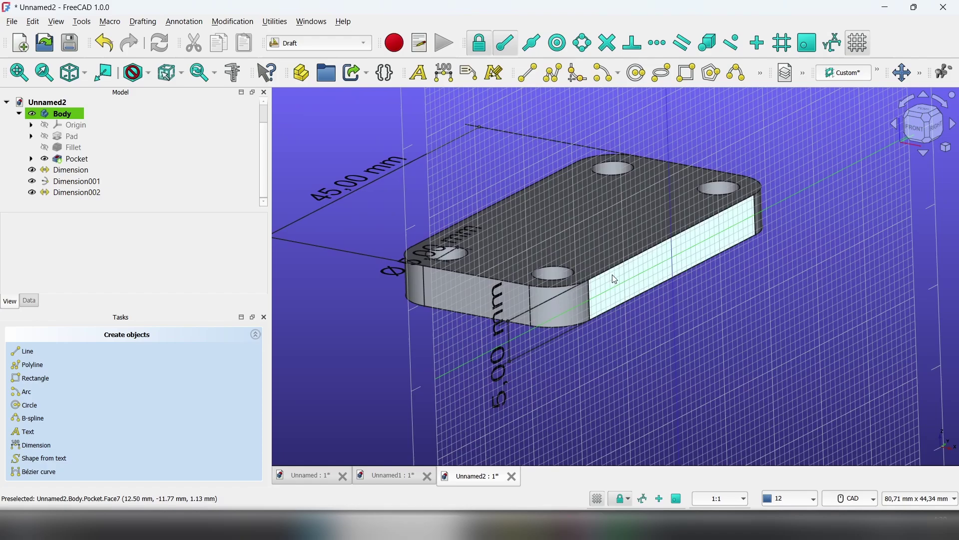
pyautogui.scroll(-1, 747, 281)
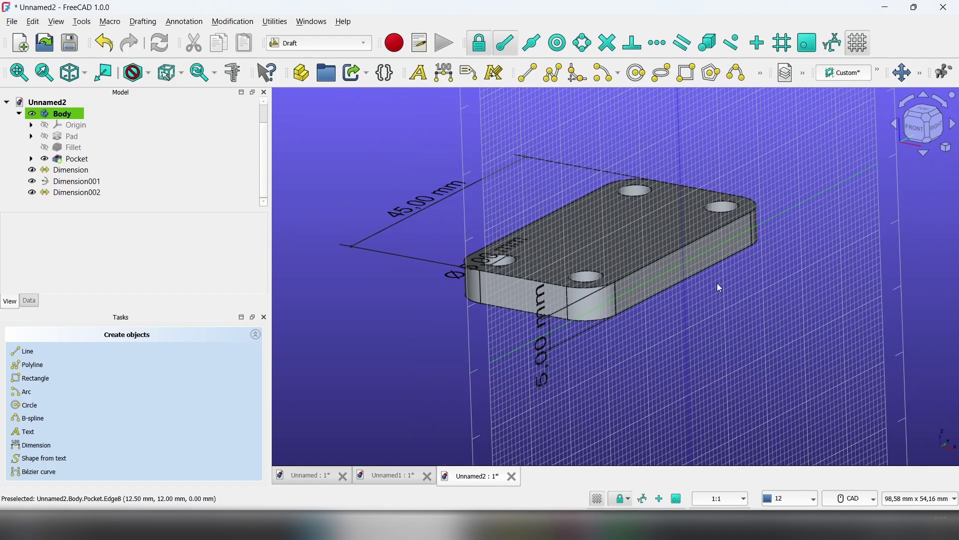